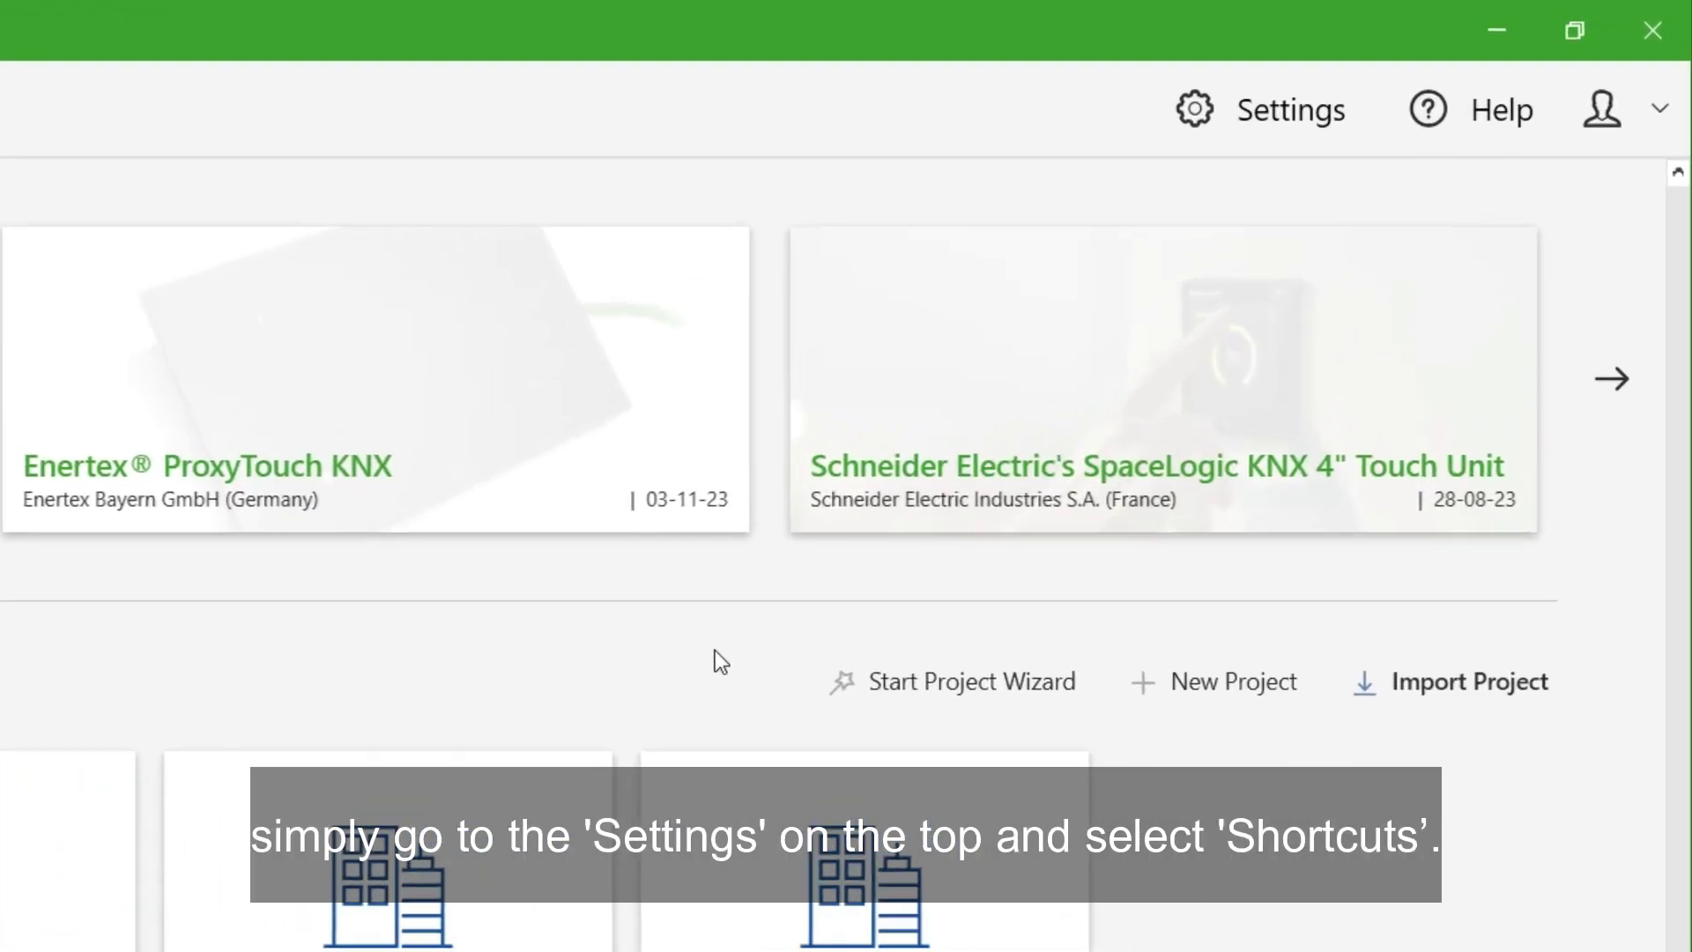
Open the program Settings dialog and its Shortcuts page
left_click(1383, 80)
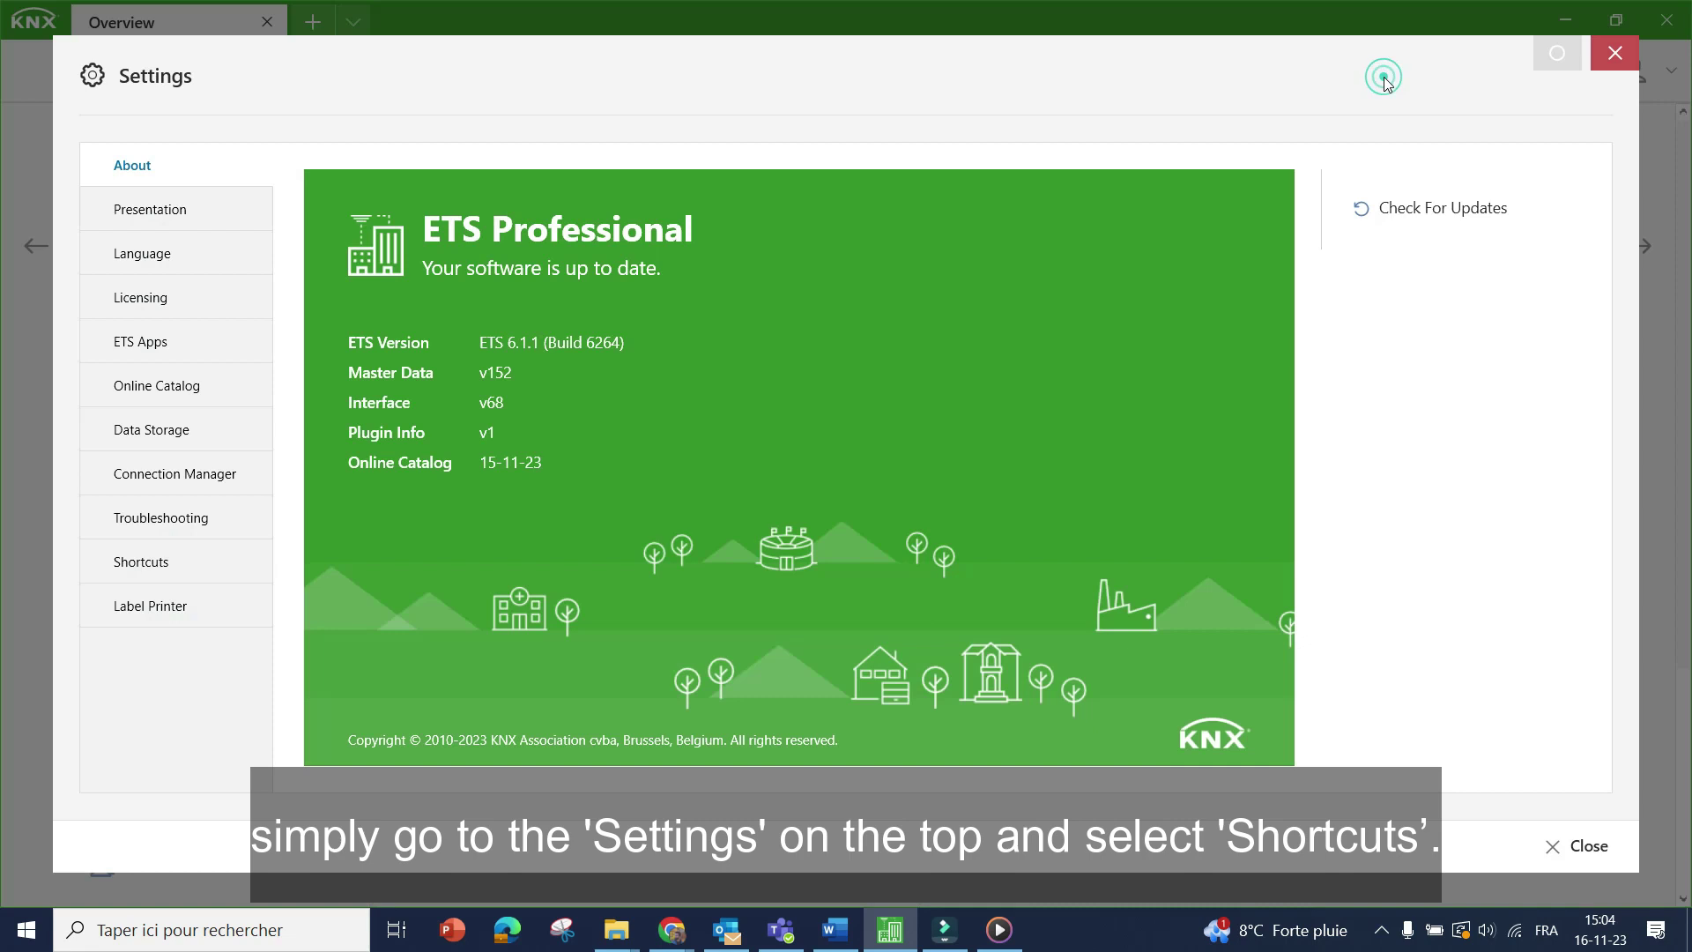
left_click(191, 564)
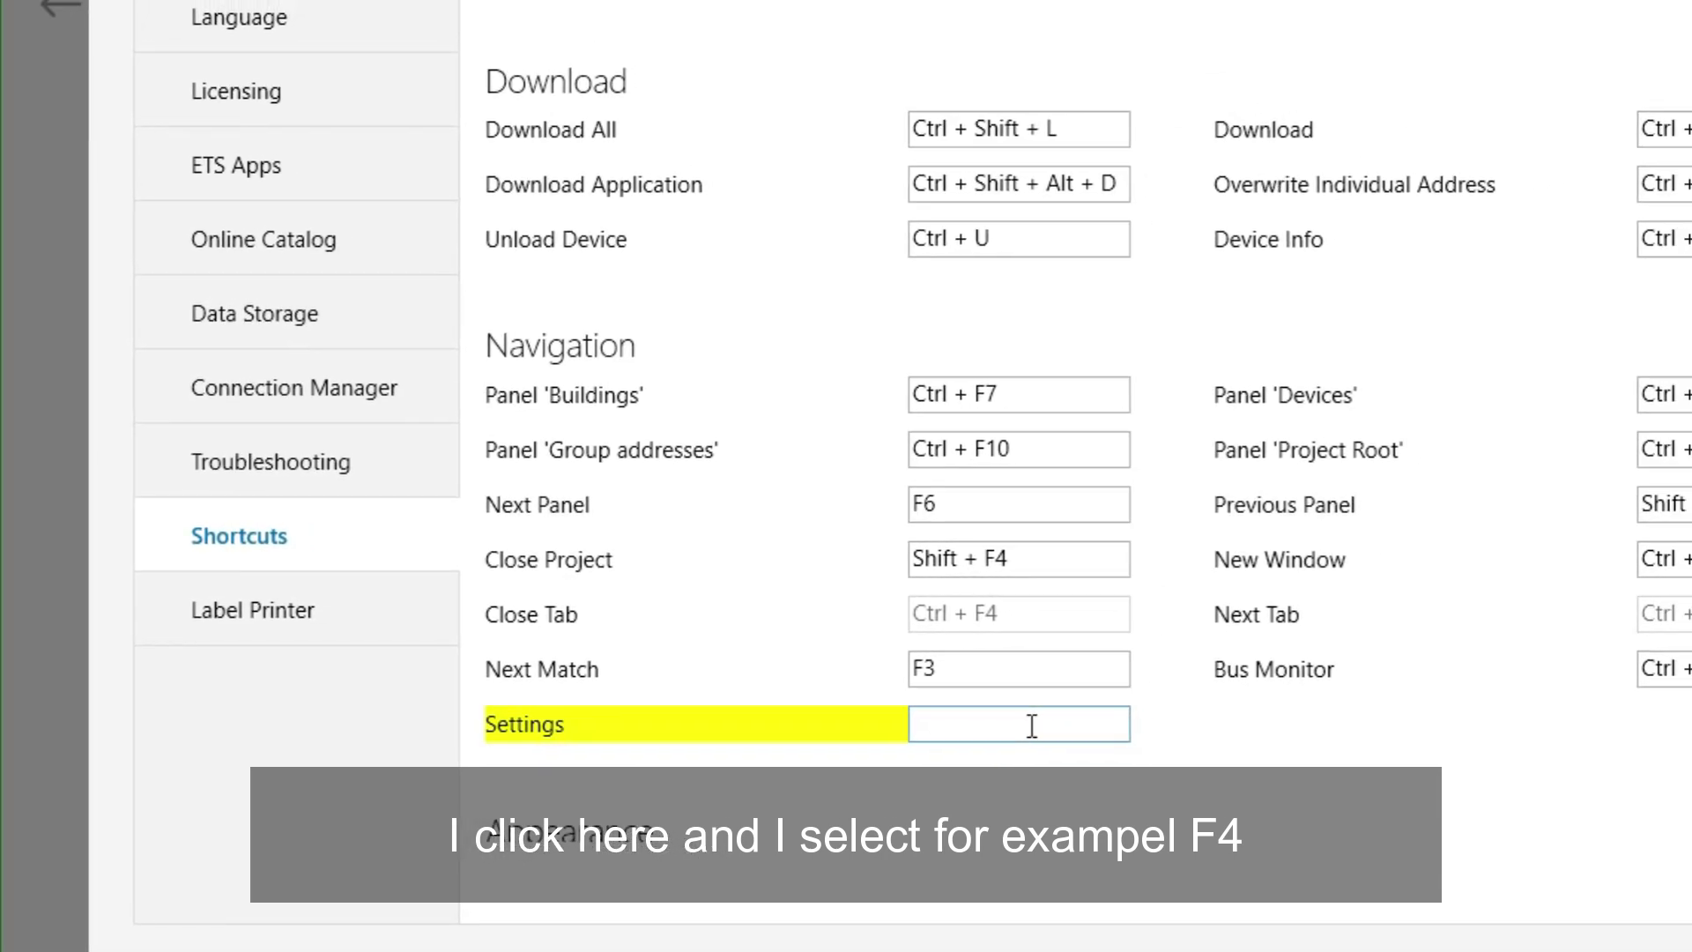
Assign F4 to the Navigation Settings shortcut, replacing Ctrl + F5
key("F4")
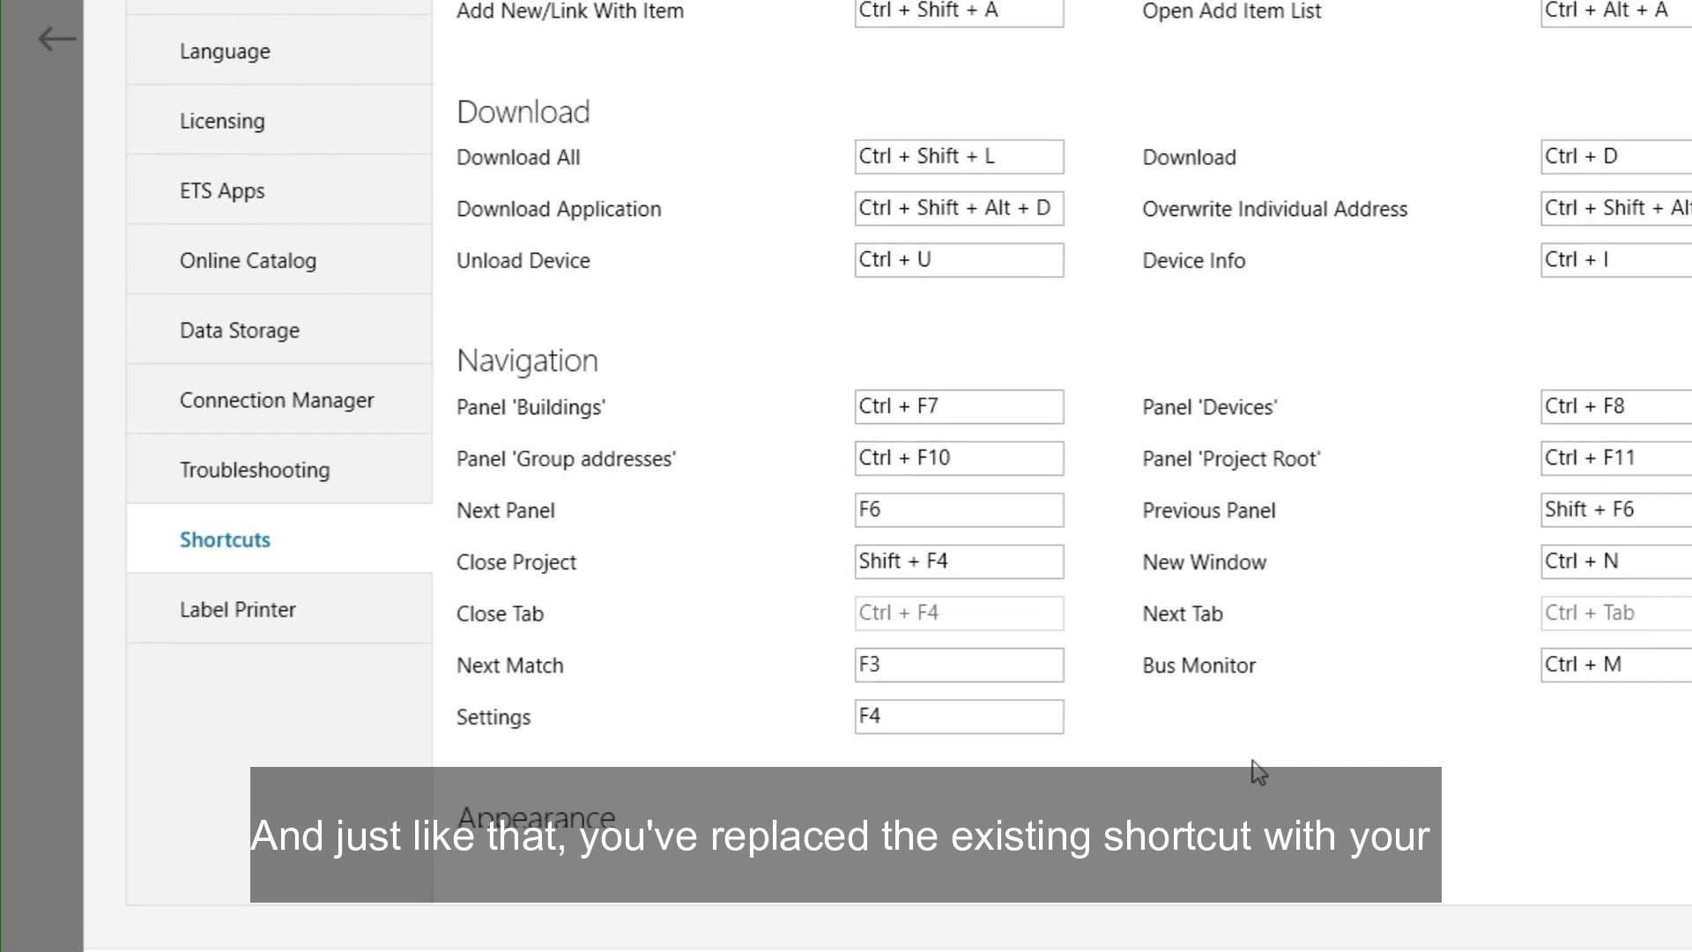